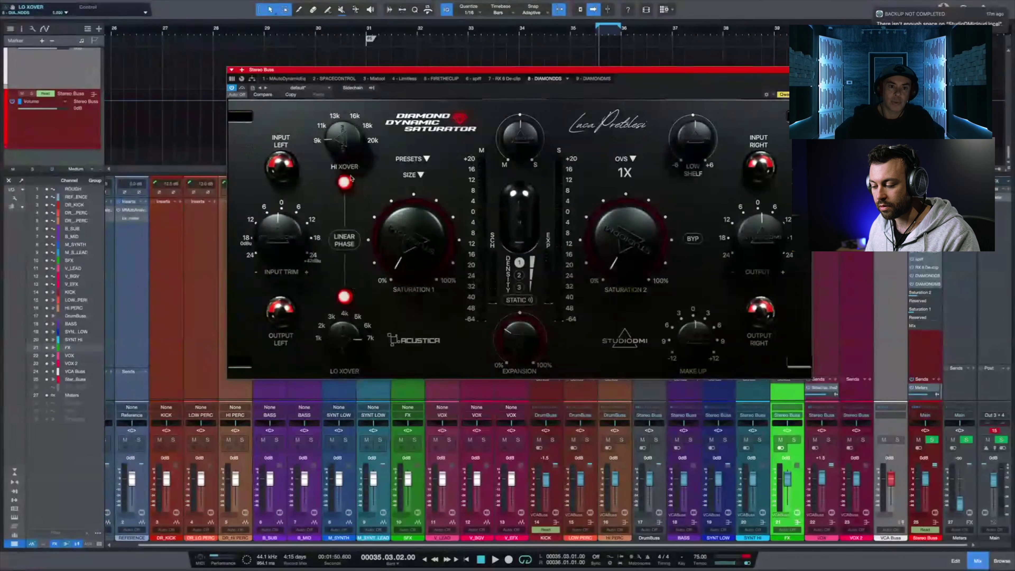
# Configure the Dynamic Saturator with linear-phase crossovers, density 2, and raised Saturation 1, Saturation 2 and Expansion amounts.
pyautogui.moveTo(338, 350); pyautogui.dragTo(342, 336)
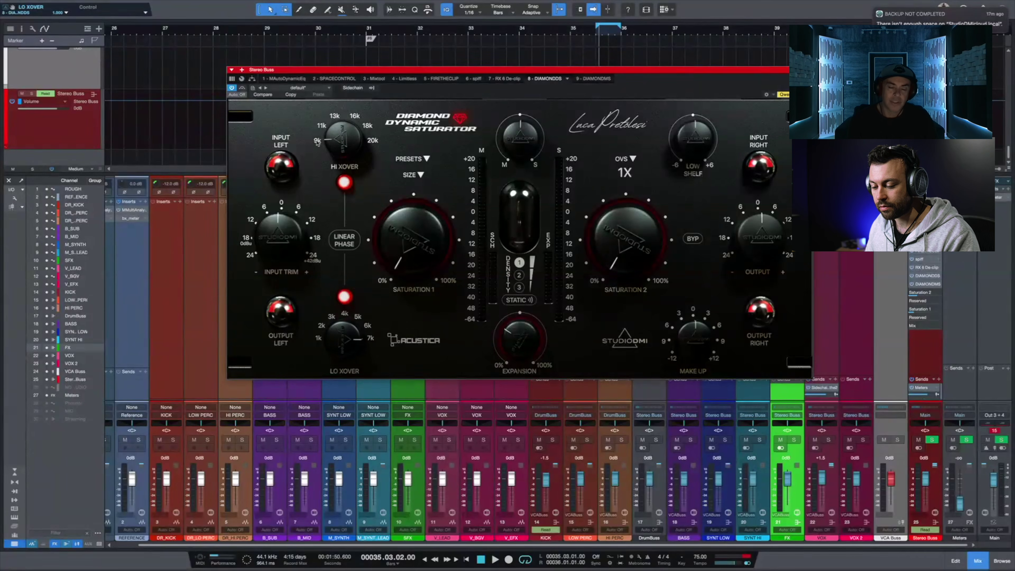
pyautogui.click(339, 247)
pyautogui.moveTo(636, 256); pyautogui.dragTo(636, 195)
pyautogui.moveTo(410, 248); pyautogui.dragTo(414, 195)
pyautogui.click(530, 279)
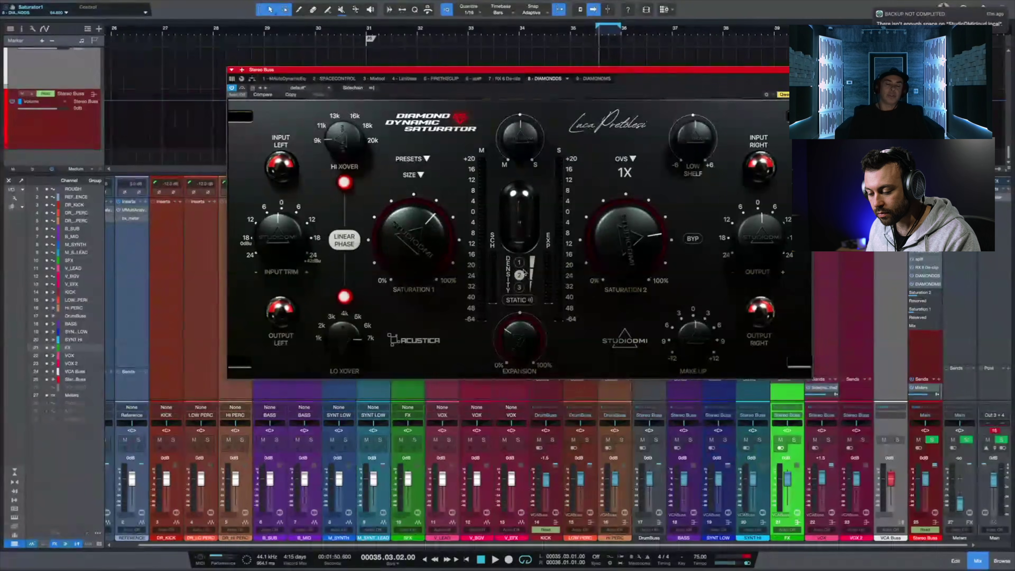
pyautogui.moveTo(522, 341)
pyautogui.mouseDown()
pyautogui.moveTo(519, 358)
pyautogui.moveTo(522, 332)
pyautogui.mouseUp()
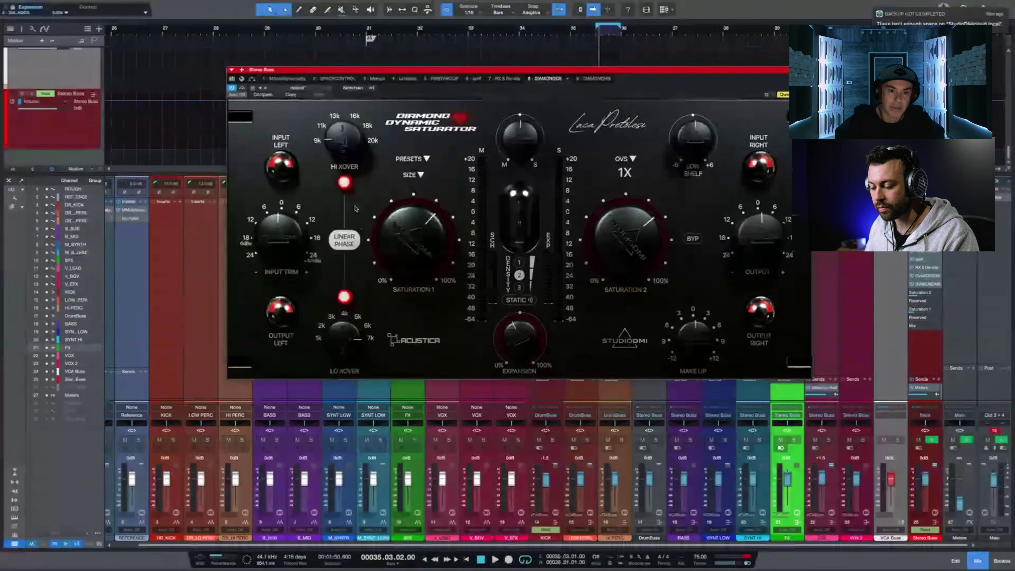
# Turn off the high and low crossovers and linear phase, and enable Static mode in the Dynamic Saturator.
pyautogui.click(345, 183)
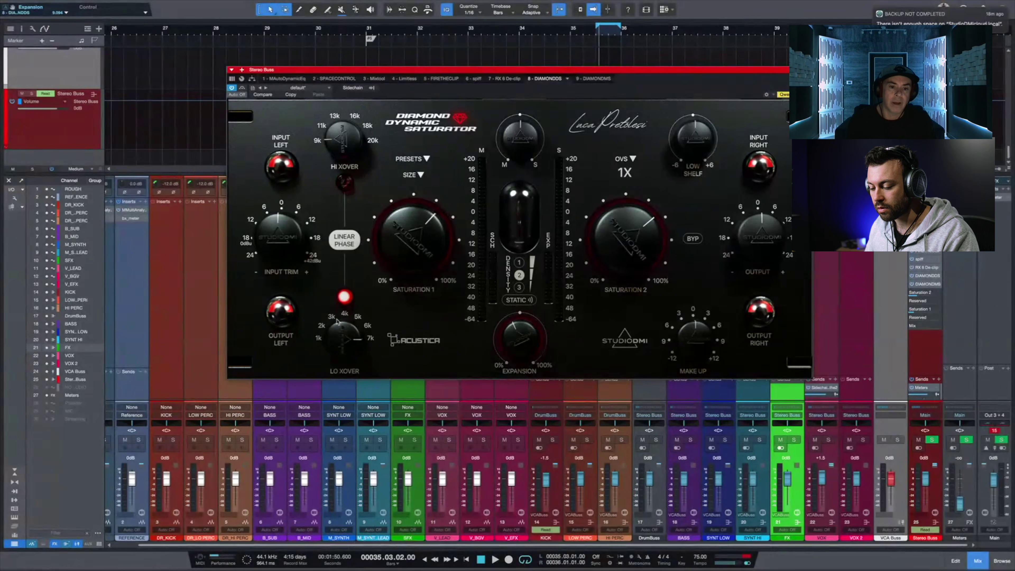
pyautogui.click(345, 297)
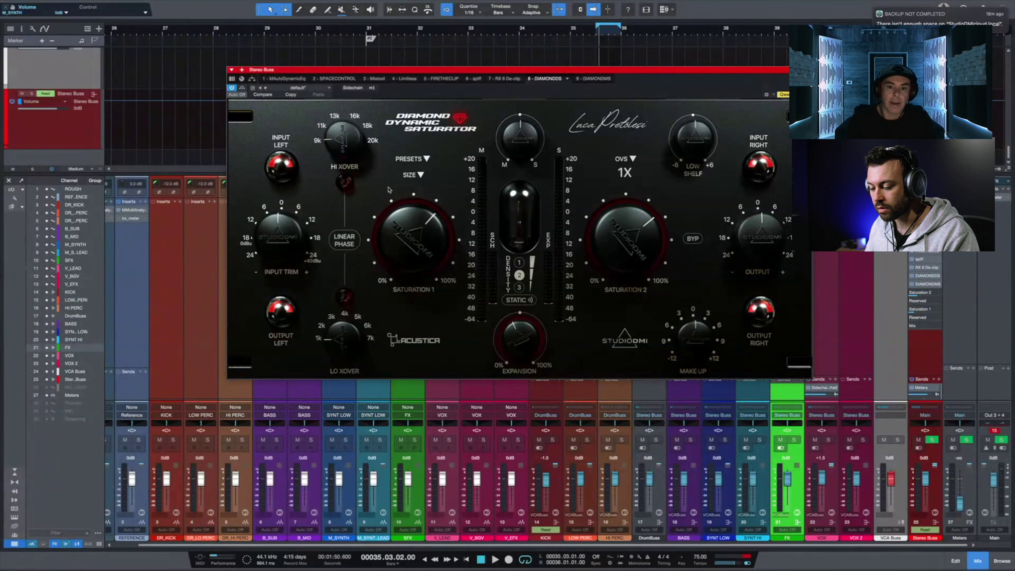
pyautogui.click(511, 303)
# Set both saturation amounts to about 50% and Expansion to its minimum, lowering the make-up gain slightly and fine-tuning the output level.
pyautogui.moveTo(610, 249); pyautogui.dragTo(614, 257)
pyautogui.moveTo(438, 245); pyautogui.dragTo(429, 219)
pyautogui.moveTo(534, 347); pyautogui.dragTo(534, 370)
pyautogui.moveTo(693, 334)
pyautogui.mouseDown()
pyautogui.moveTo(678, 378)
pyautogui.moveTo(693, 334)
pyautogui.moveTo(687, 373)
pyautogui.moveTo(691, 348)
pyautogui.mouseUp()
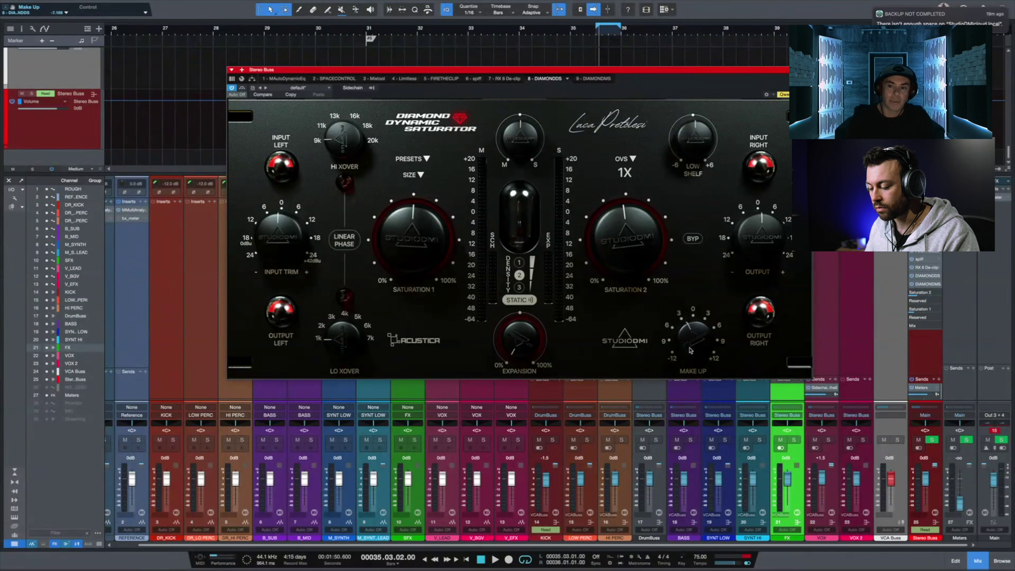
pyautogui.moveTo(771, 248)
pyautogui.mouseDown()
pyautogui.moveTo(762, 242)
pyautogui.moveTo(759, 252)
pyautogui.mouseUp()
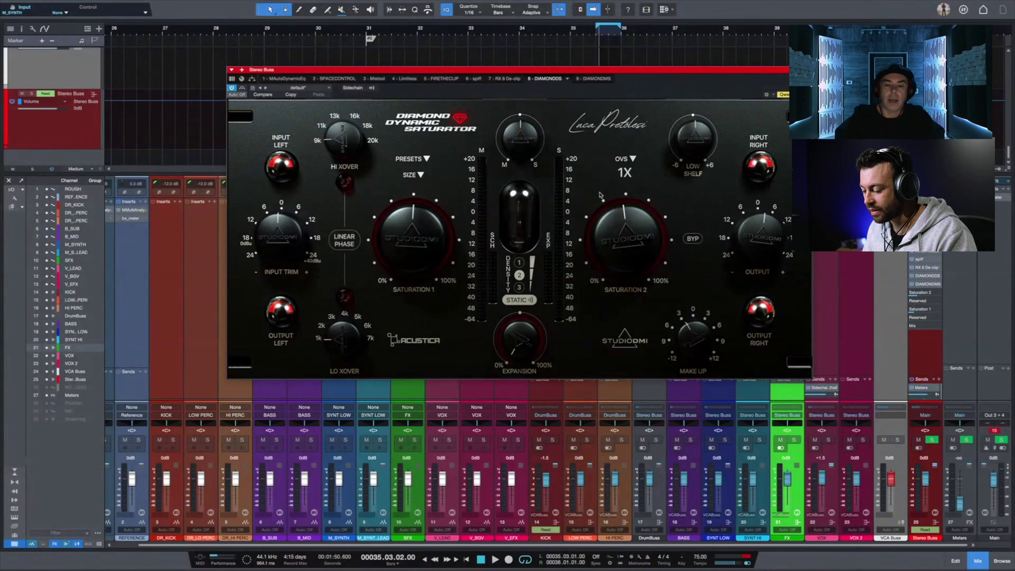
# Compare the Dynamic Saturator's density settings 3, 2 and 1, finishing on density 3.
pyautogui.click(520, 287)
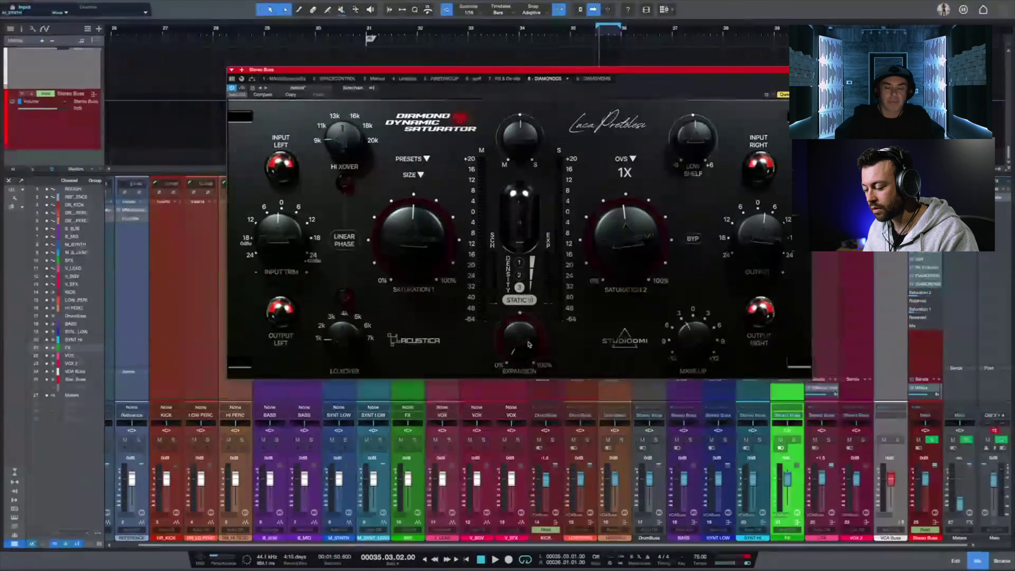
pyautogui.click(520, 275)
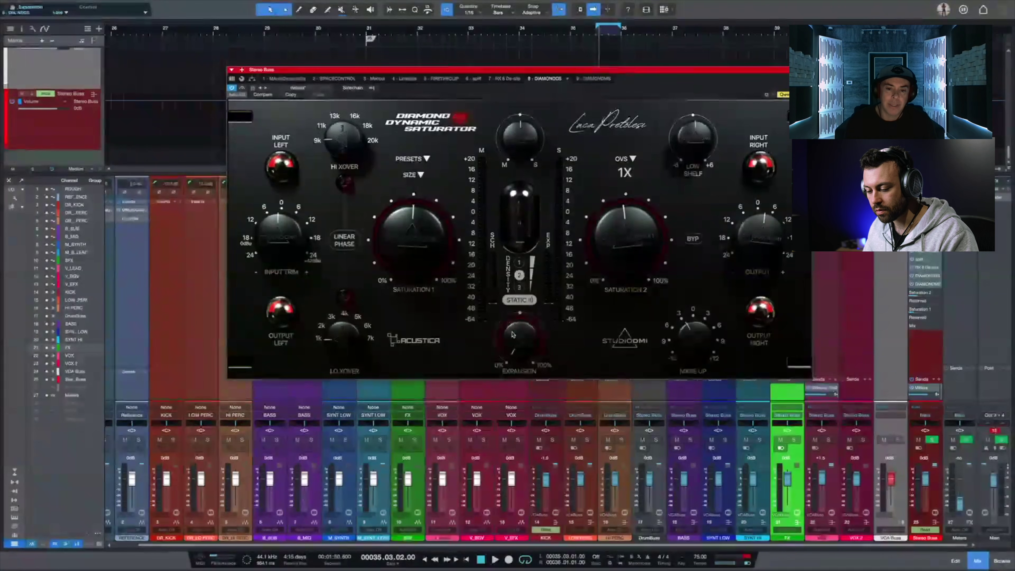
pyautogui.click(520, 262)
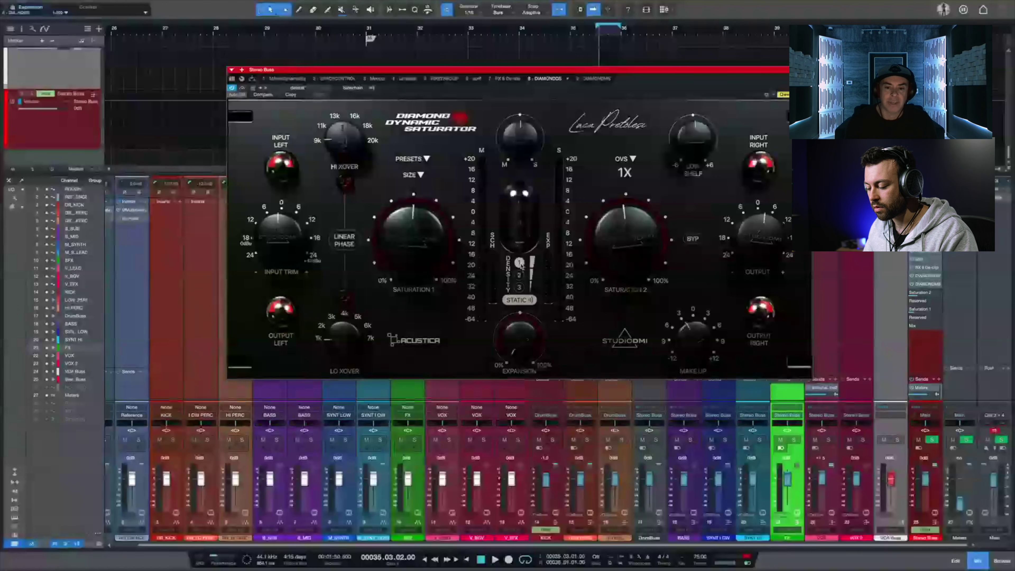
pyautogui.click(520, 275)
pyautogui.click(521, 288)
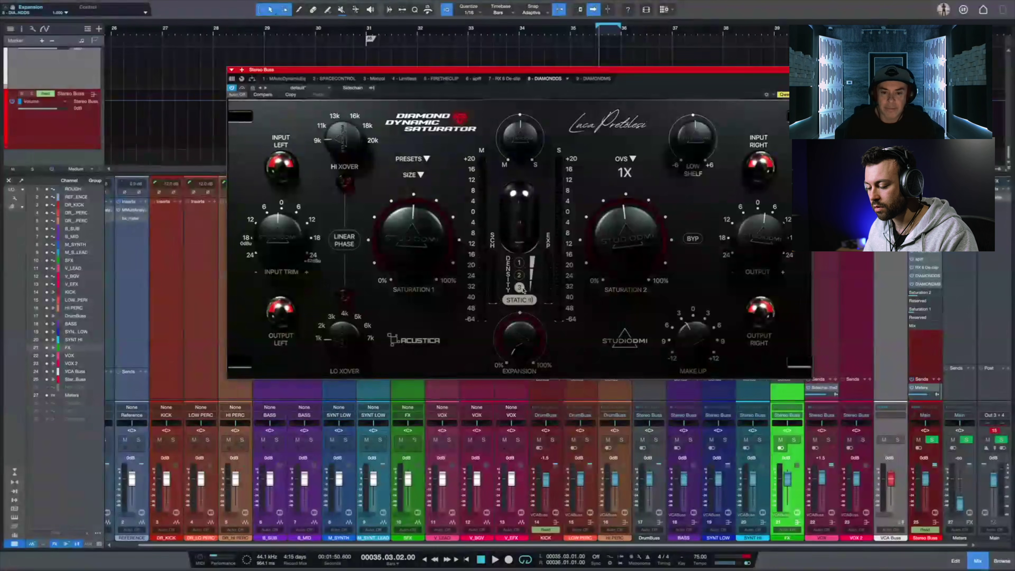
# Raise the Dynamic Saturator's Expansion to about a quarter and Saturation 2 to about 58%.
pyautogui.moveTo(522, 344); pyautogui.dragTo(526, 327)
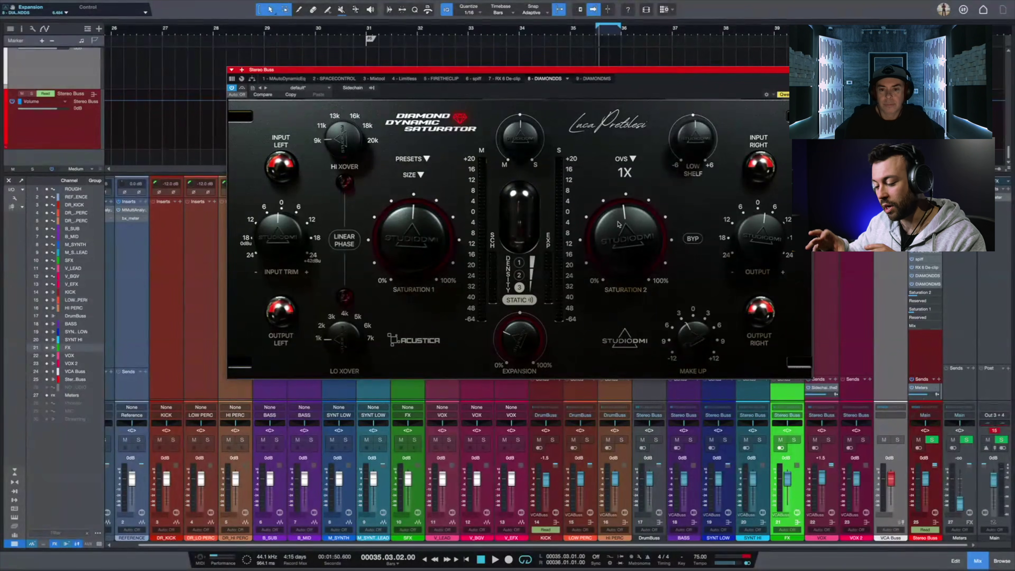
pyautogui.moveTo(619, 224); pyautogui.dragTo(620, 217)
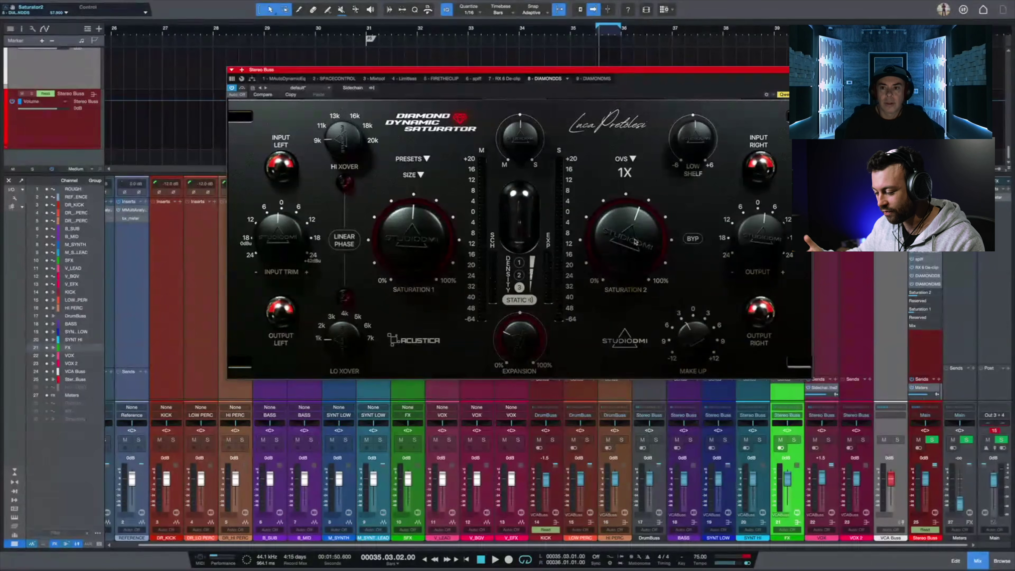
# Make room above and open the Diamond Mix Saturator insert from the Stereo Buss channel below the Dynamic Saturator.
pyautogui.moveTo(680, 69); pyautogui.dragTo(683, 23)
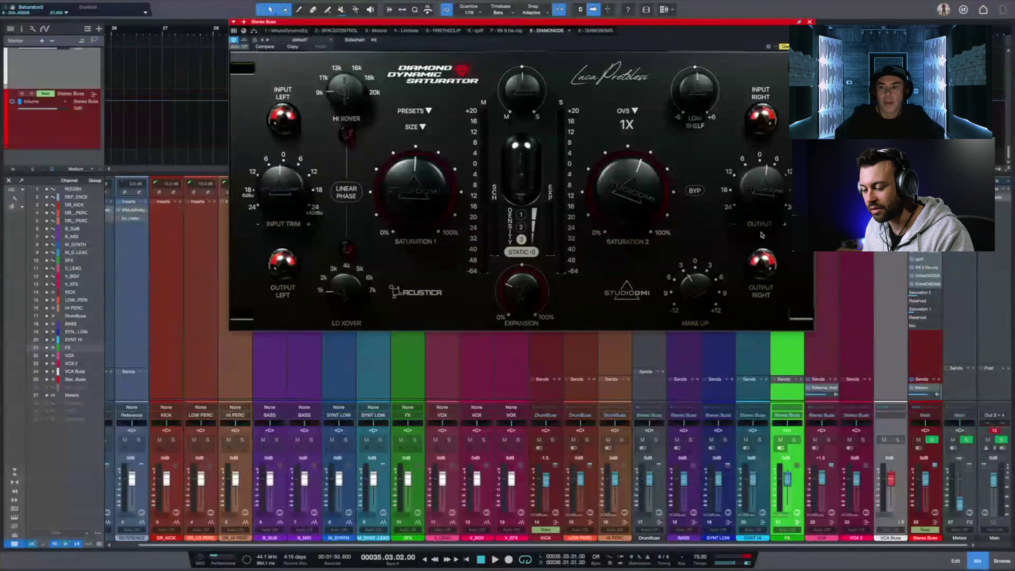
pyautogui.click(929, 288)
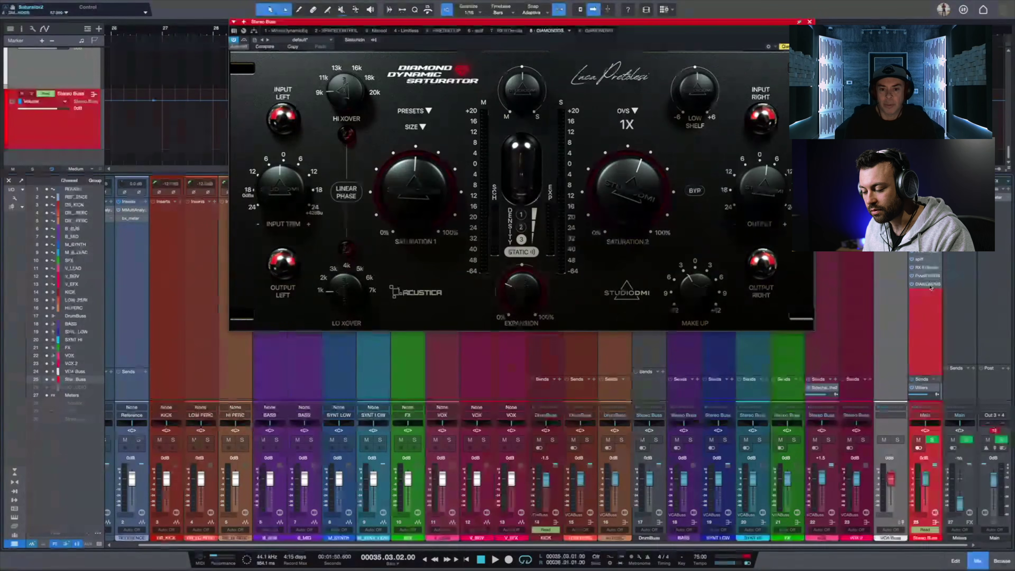
pyautogui.click(928, 285)
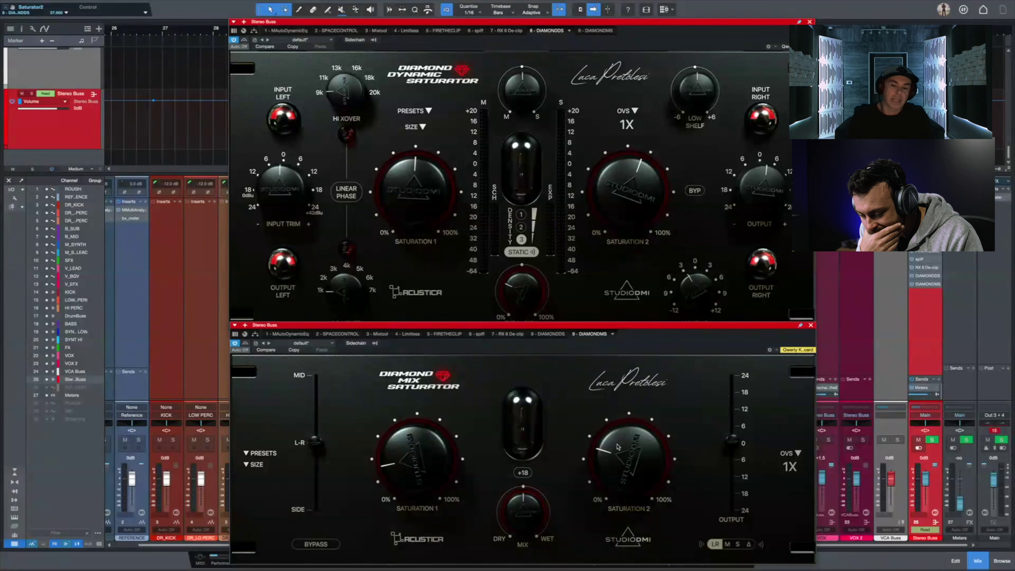
# Reset the Mix Saturator's Saturation 1 and Saturation 2 to 0%, trying Saturation 2 at about 50% in between.
pyautogui.moveTo(620, 452); pyautogui.dragTo(607, 479)
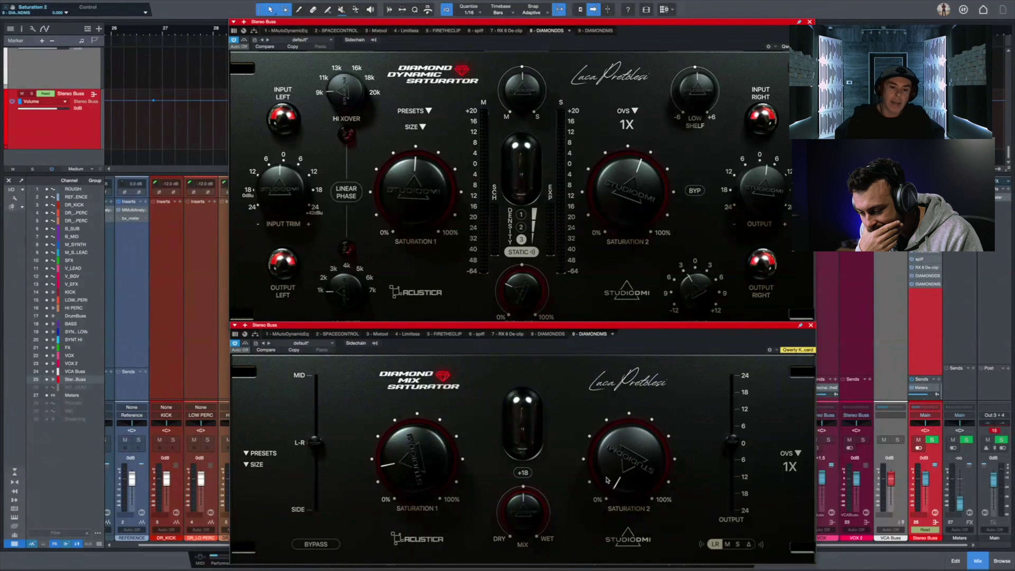
pyautogui.moveTo(414, 462); pyautogui.dragTo(421, 488)
pyautogui.moveTo(614, 469); pyautogui.dragTo(620, 432)
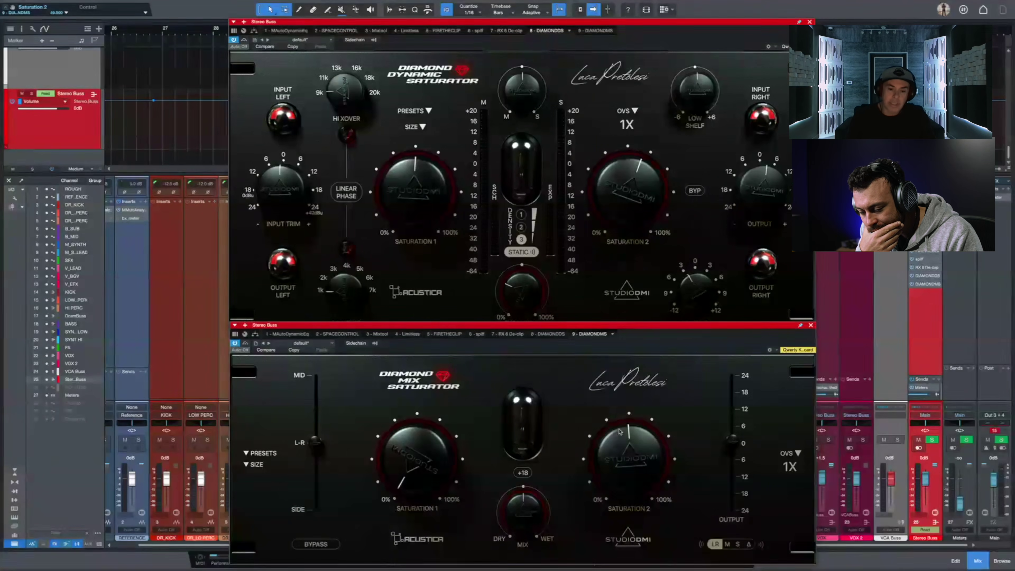
pyautogui.moveTo(613, 455); pyautogui.dragTo(620, 500)
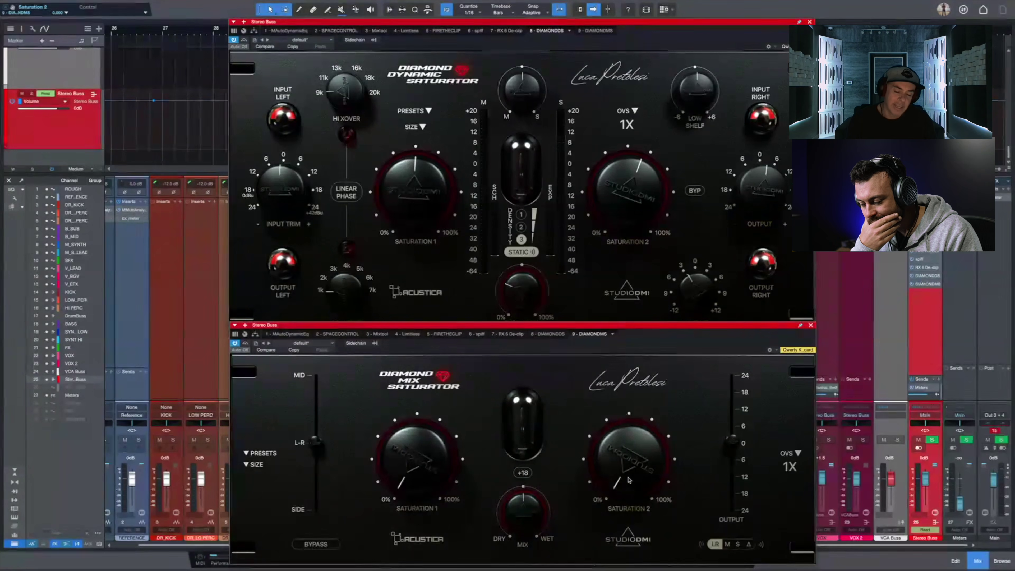
pyautogui.moveTo(628, 480); pyautogui.dragTo(629, 485)
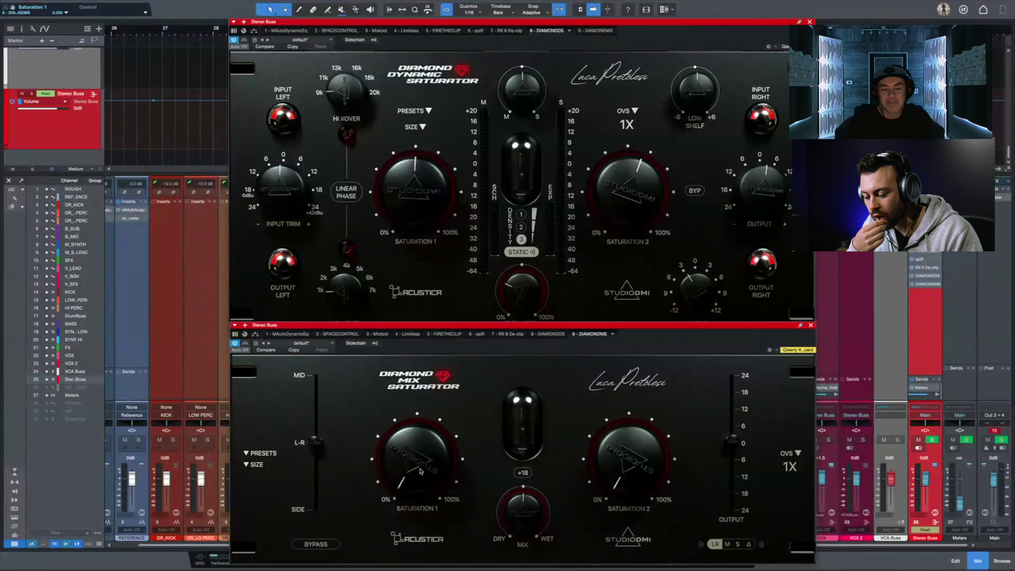
# Raise the Mix Saturator's Saturation 1 to about 50% and Saturation 2 to about 62%, with the dry/wet mix slightly below half.
pyautogui.moveTo(662, 461); pyautogui.dragTo(644, 433)
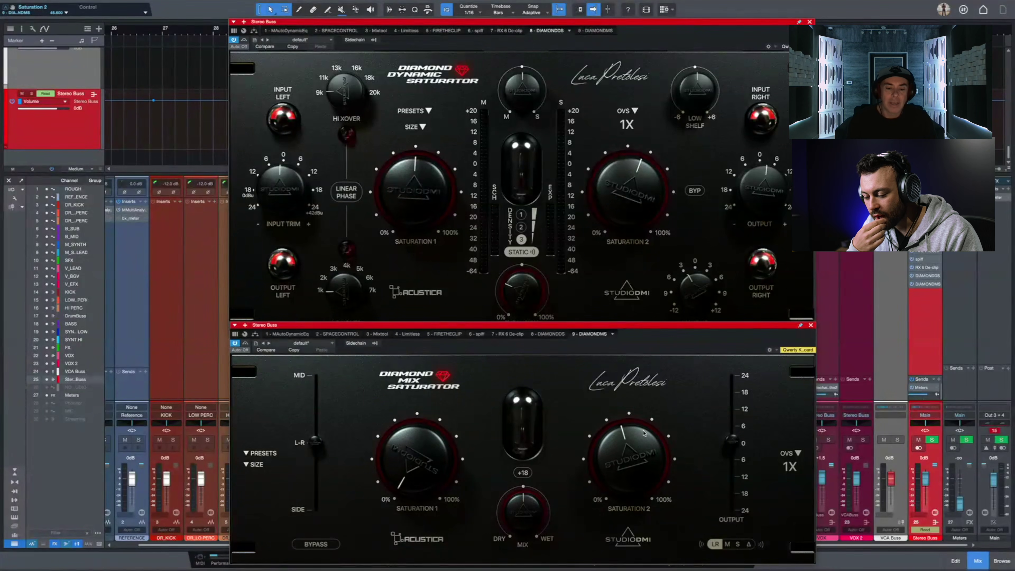
pyautogui.moveTo(428, 440); pyautogui.dragTo(426, 429)
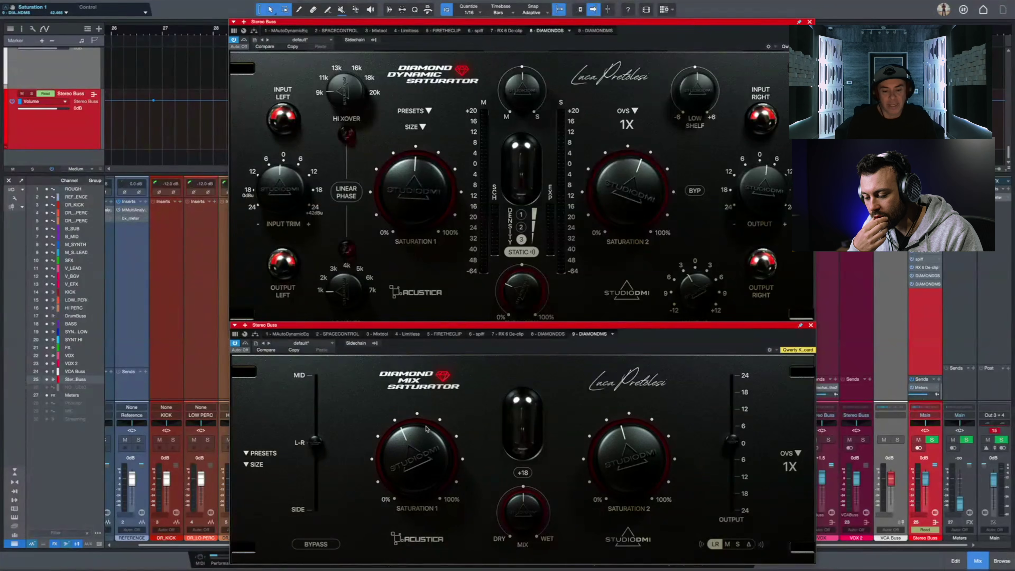
pyautogui.moveTo(415, 478); pyautogui.dragTo(419, 470)
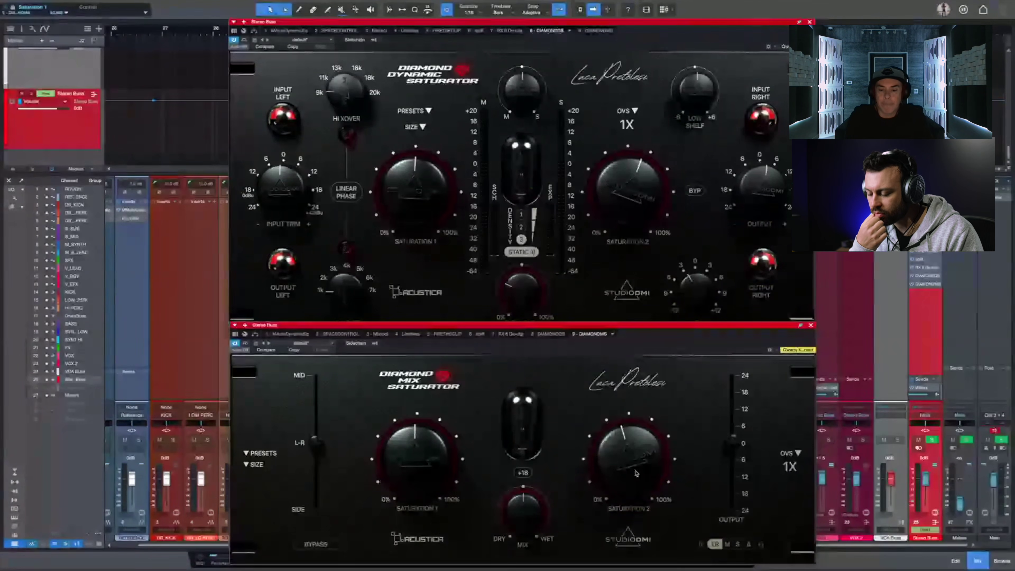
pyautogui.moveTo(635, 473); pyautogui.dragTo(635, 461)
pyautogui.moveTo(519, 498)
pyautogui.mouseDown()
pyautogui.moveTo(514, 516)
pyautogui.moveTo(536, 548)
pyautogui.moveTo(532, 512)
pyautogui.mouseUp()
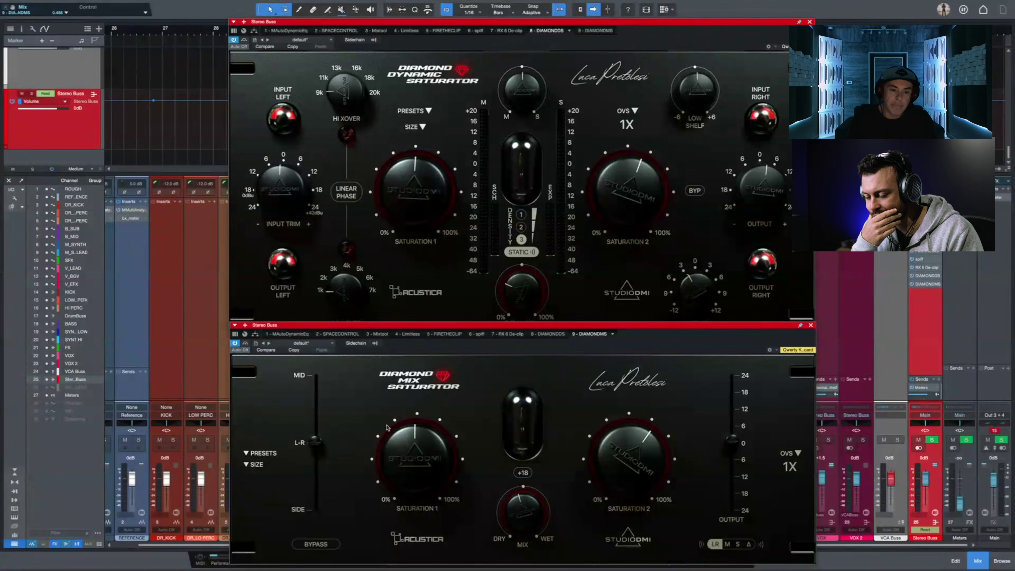
# Try the Mix Saturator's mid/side balance slightly off L-R, towards Mid, and fully on Side.
pyautogui.moveTo(316, 442)
pyautogui.mouseDown()
pyautogui.moveTo(326, 377)
pyautogui.moveTo(327, 467)
pyautogui.moveTo(324, 396)
pyautogui.moveTo(319, 445)
pyautogui.mouseUp()
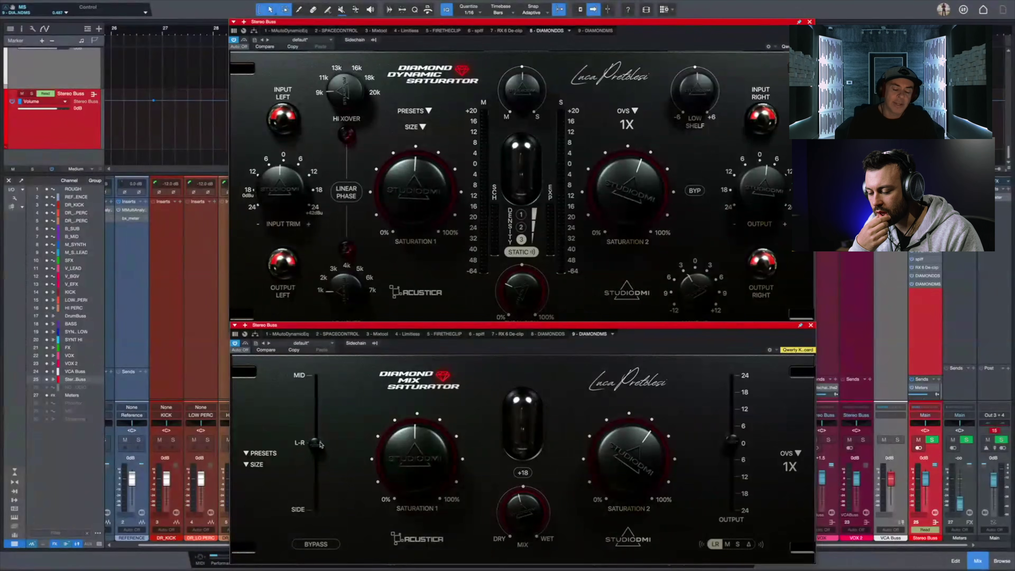
pyautogui.moveTo(320, 444); pyautogui.dragTo(322, 444)
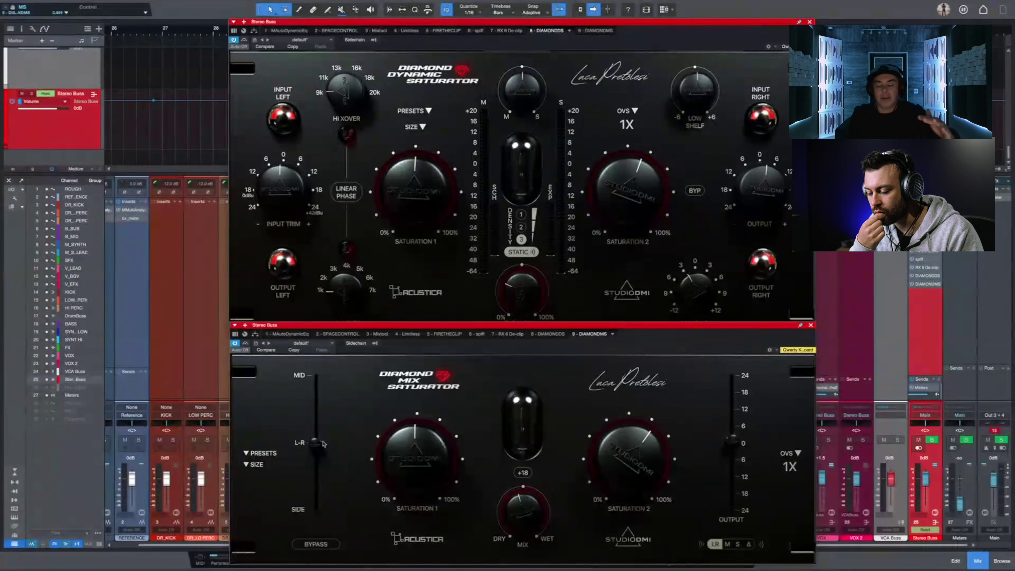
pyautogui.moveTo(323, 444); pyautogui.dragTo(326, 441)
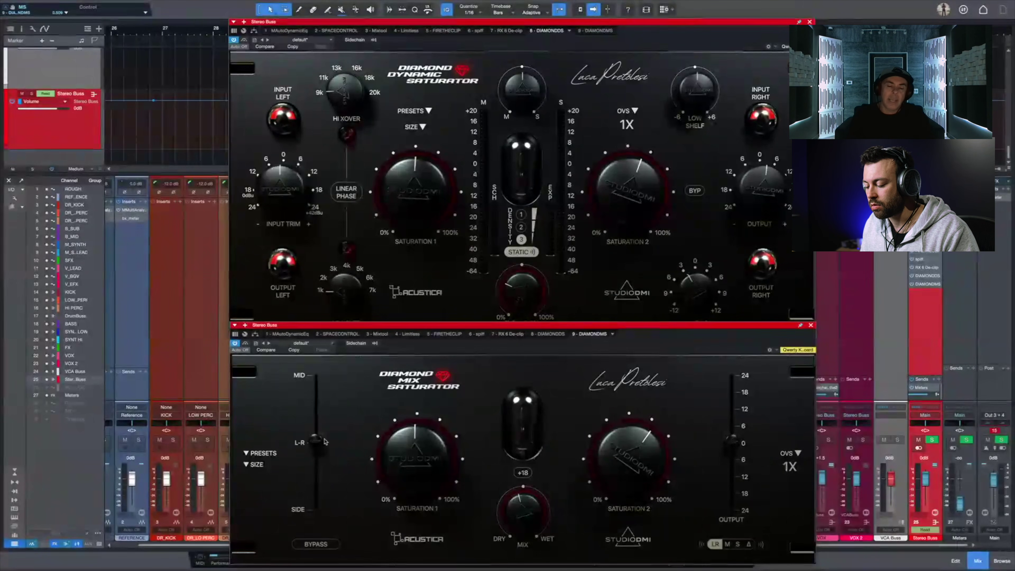
pyautogui.moveTo(320, 441); pyautogui.dragTo(317, 387)
pyautogui.moveTo(323, 424); pyautogui.dragTo(317, 516)
# Try Saturation 2 at about 81%, reduce it to about 58%, and return the mid/side balance to L-R.
pyautogui.moveTo(614, 483); pyautogui.dragTo(656, 467)
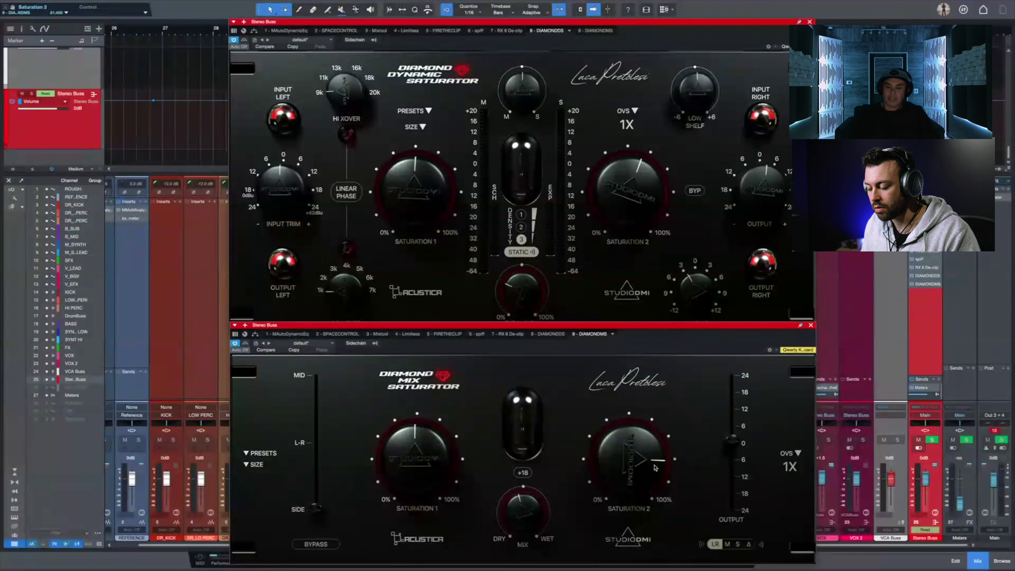
pyautogui.moveTo(656, 468); pyautogui.dragTo(652, 490)
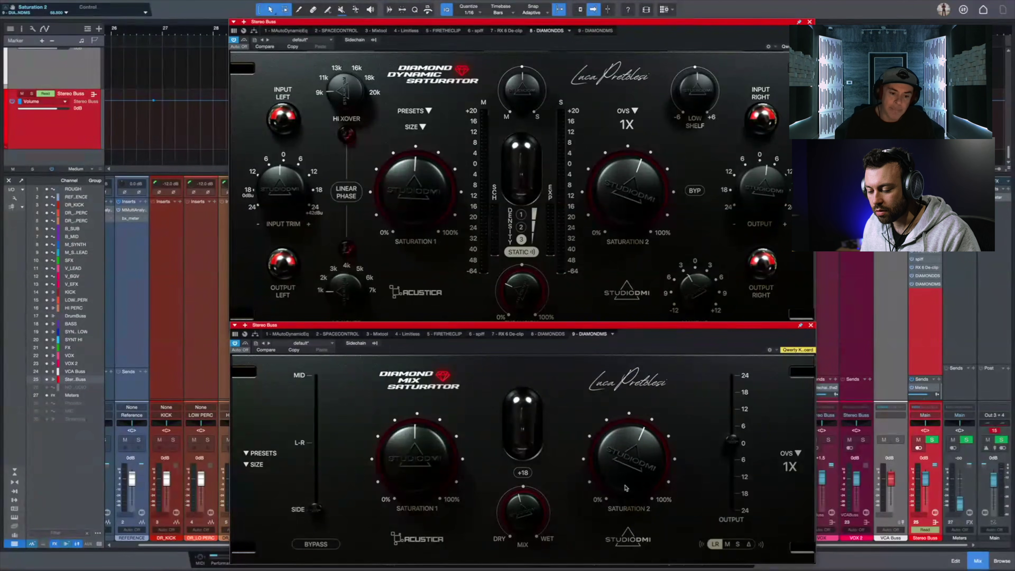
pyautogui.moveTo(316, 507); pyautogui.dragTo(316, 442)
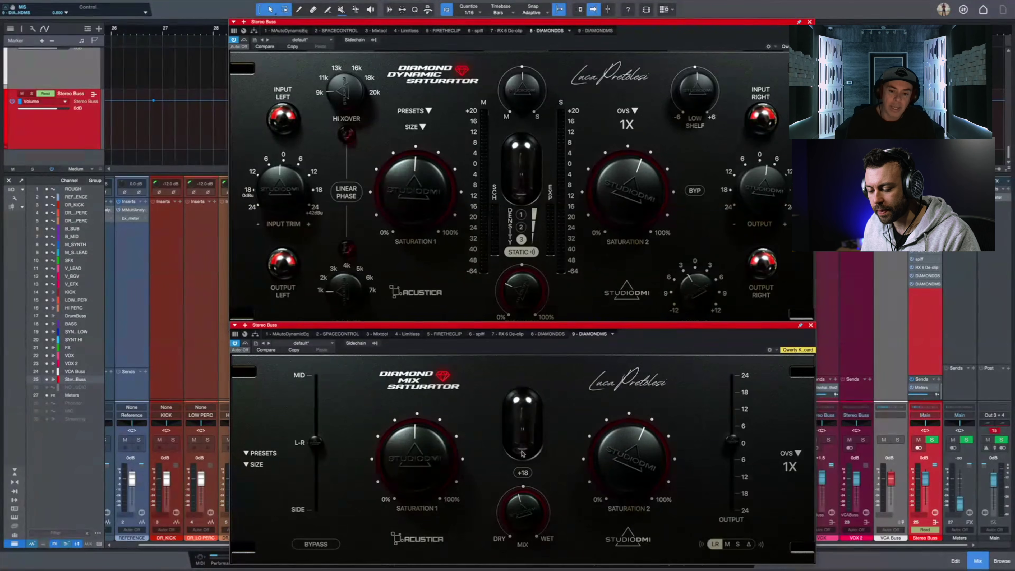
# Compare the Mix Saturator bypassed and active, and set Saturation 2 to about 62%.
pyautogui.click(310, 545)
pyautogui.click(309, 545)
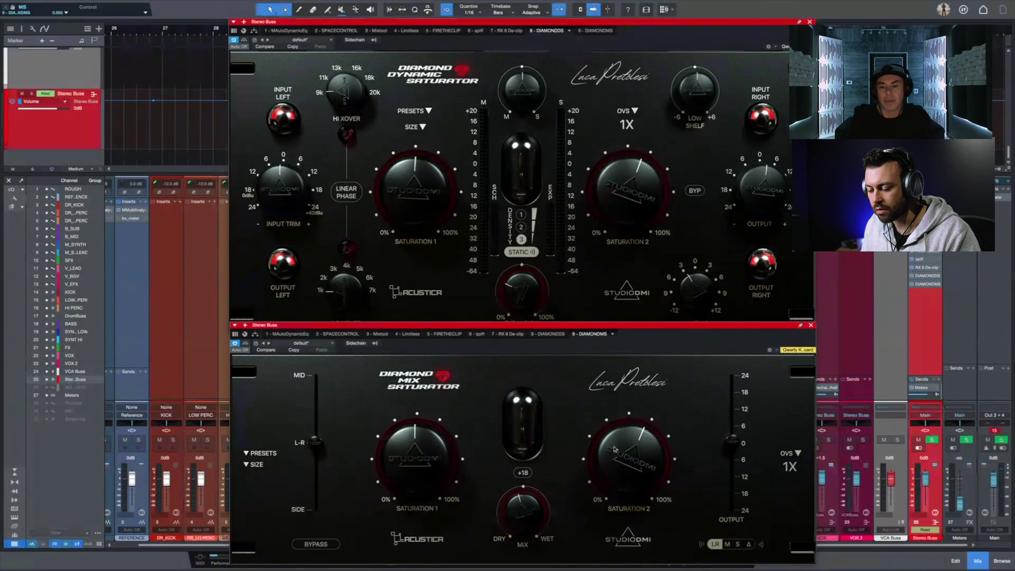
pyautogui.scroll(-5, 615, 451)
pyautogui.scroll(8, 621, 452)
pyautogui.scroll(1, 624, 412)
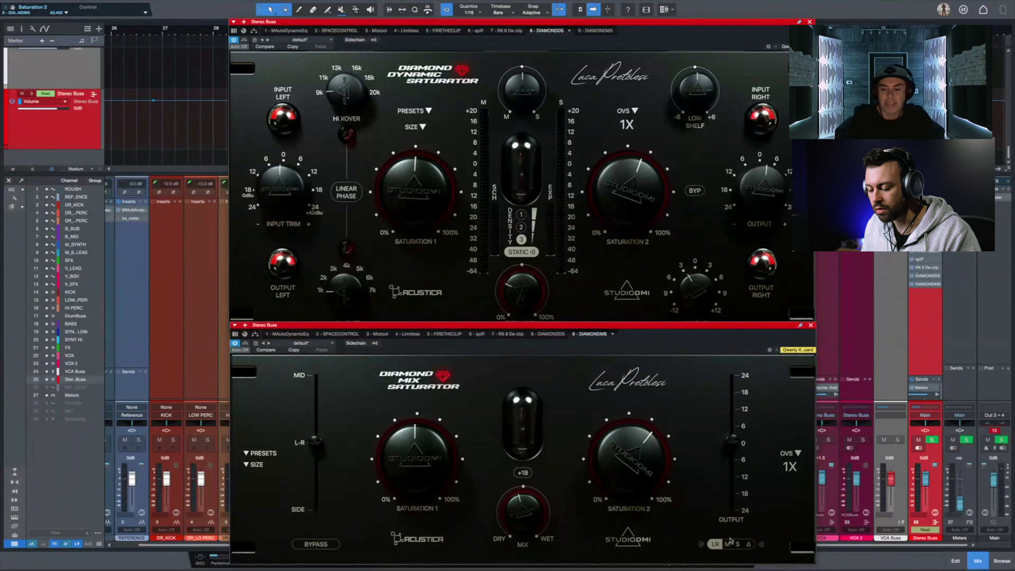
# Audition the Mix Saturator's delta, L-R, mid and side monitoring, and lower Saturation 2 to about 55% with delta active.
pyautogui.click(750, 545)
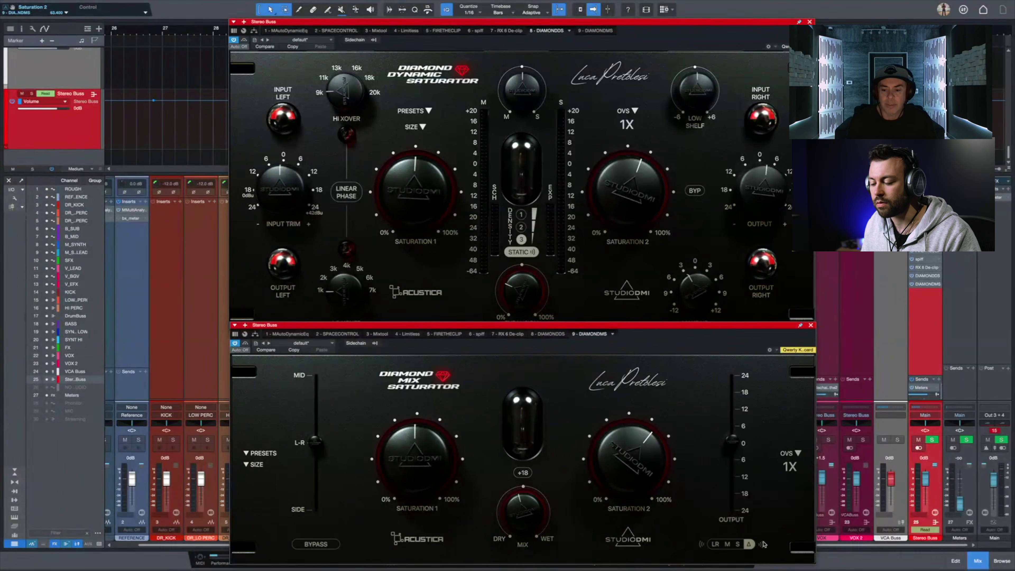
pyautogui.click(714, 545)
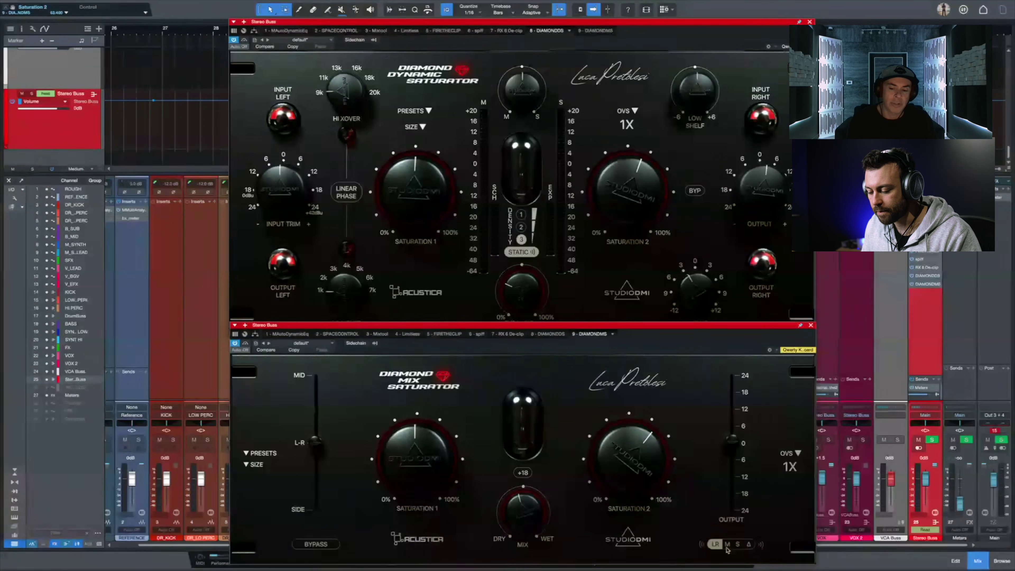
pyautogui.click(738, 545)
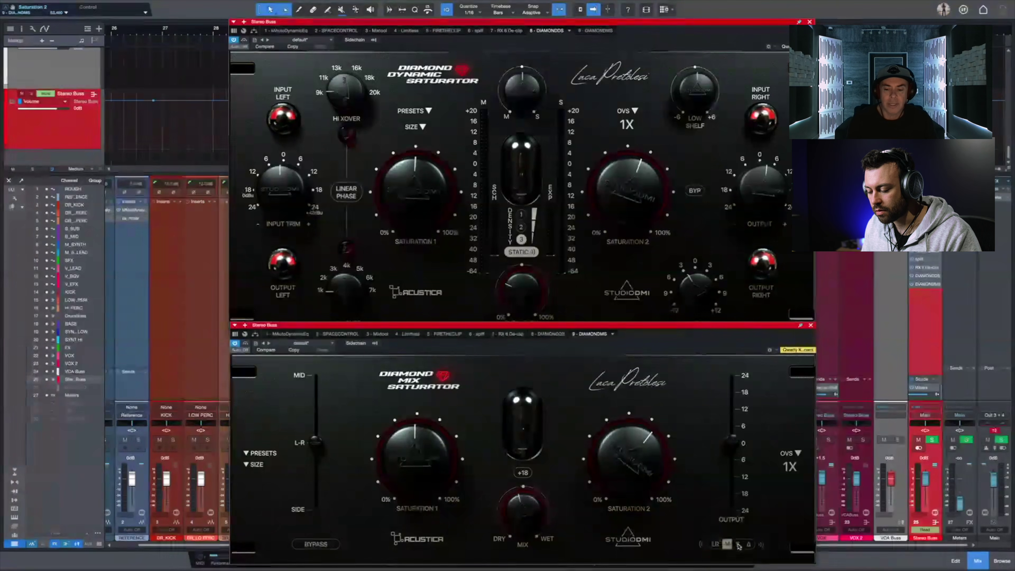
pyautogui.click(750, 545)
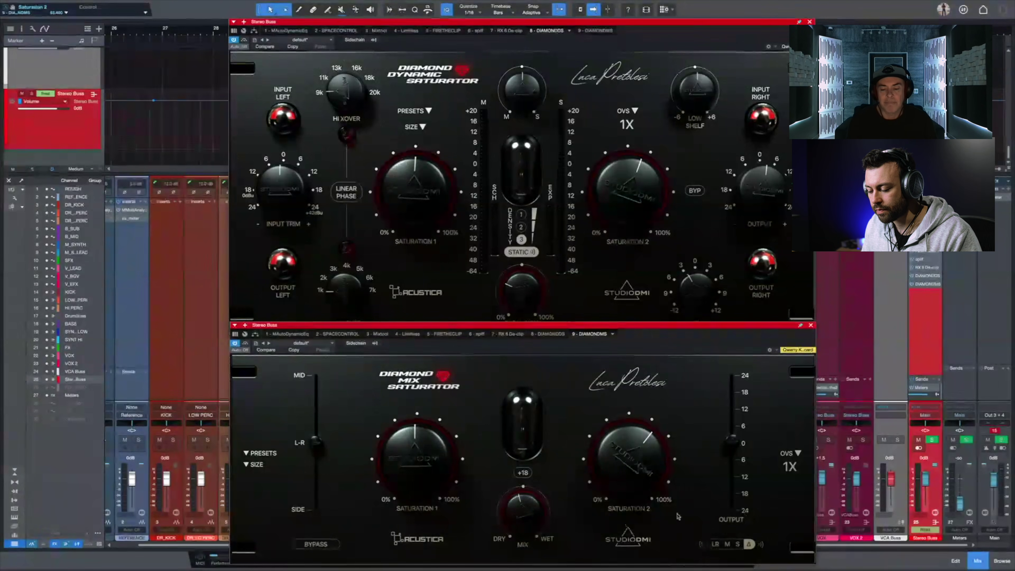
pyautogui.moveTo(616, 449); pyautogui.dragTo(644, 471)
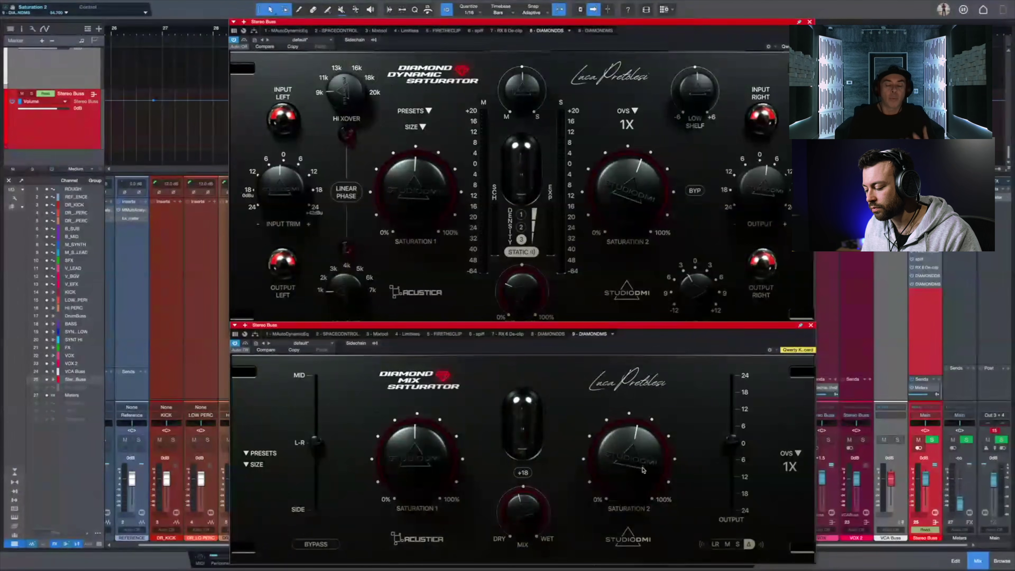